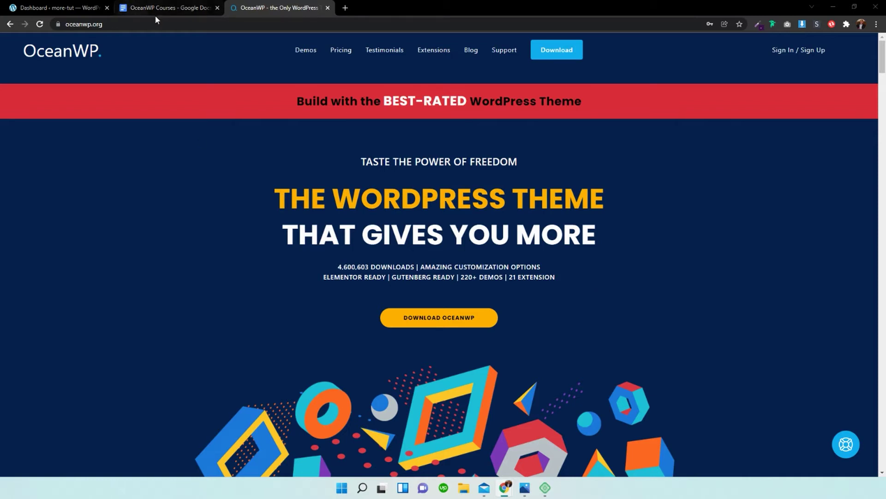
Step: From the Dashboard tab, view the MSD Food Solutions front page, then go back to the admin
click(97, 6)
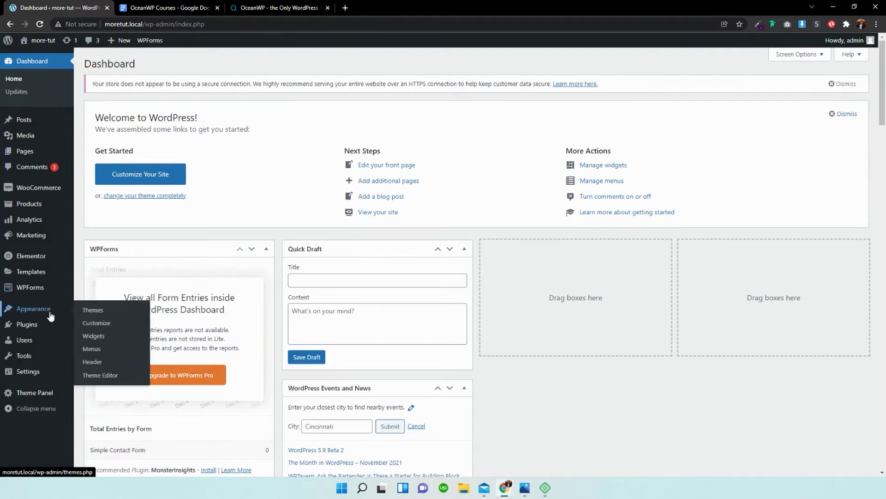
click(42, 42)
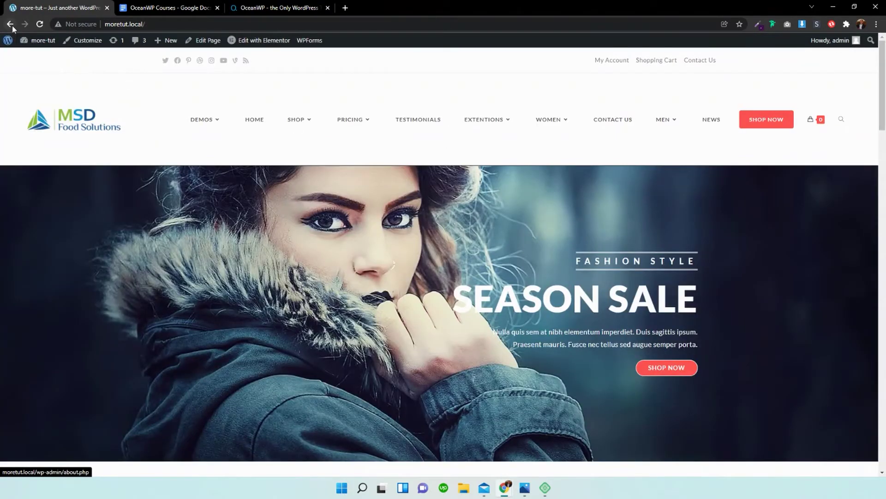
scroll(586, 187, down, 2)
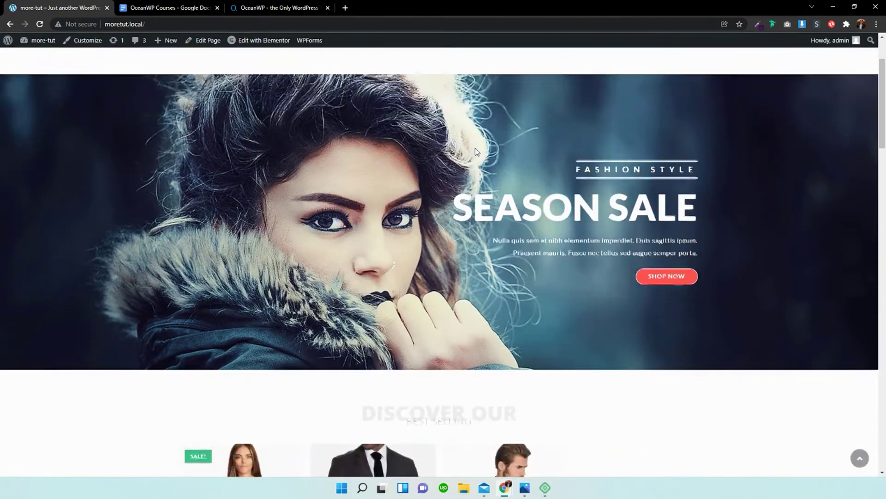
scroll(475, 148, up, 2)
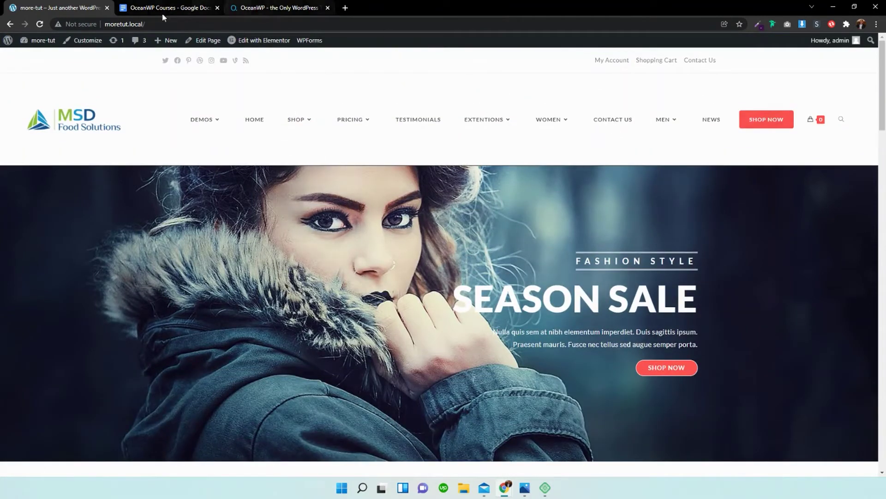
click(10, 24)
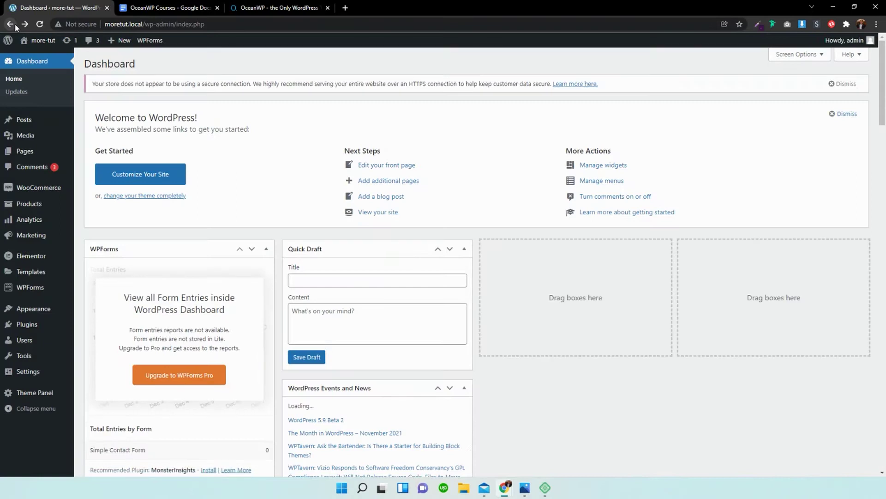
mouse_move(32, 392)
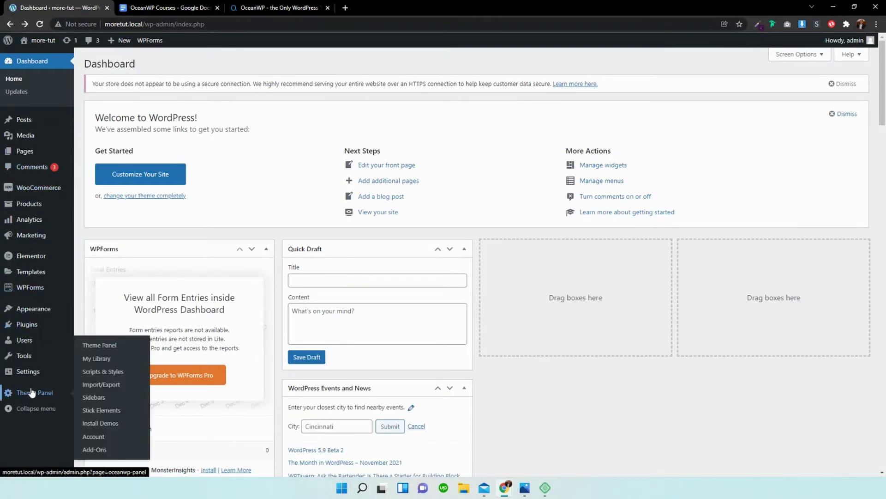
Step: Export the OceanWP customizer settings from Theme Panel Import/Export as a .dat file to Downloads
click(99, 385)
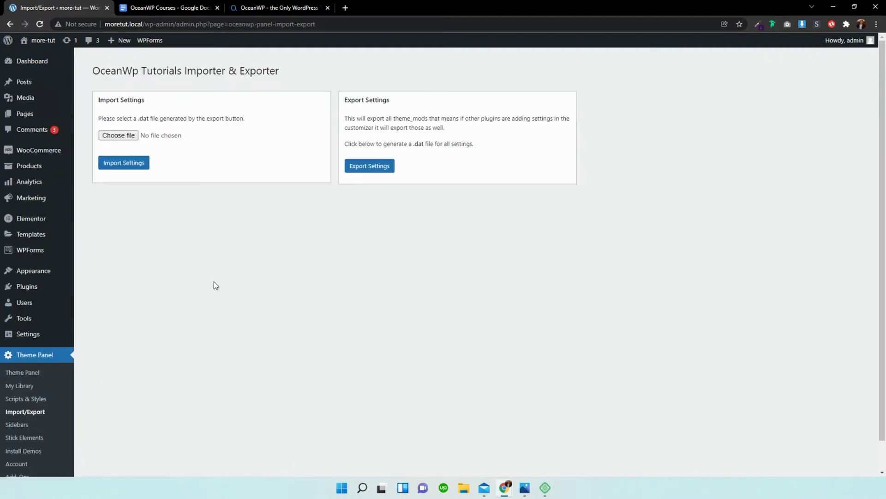
click(382, 172)
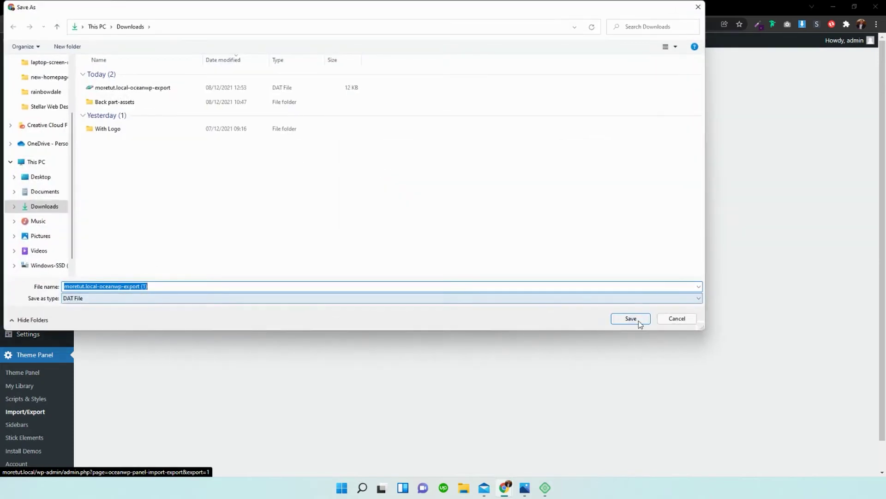
click(639, 321)
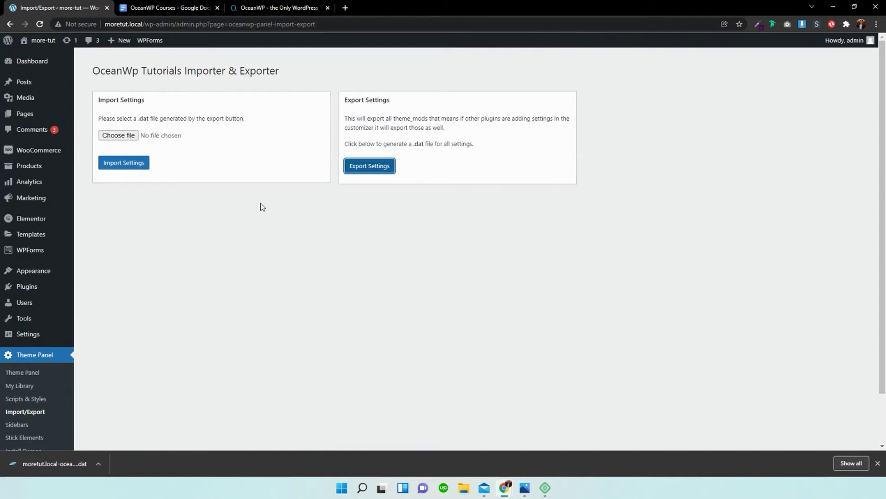
click(344, 8)
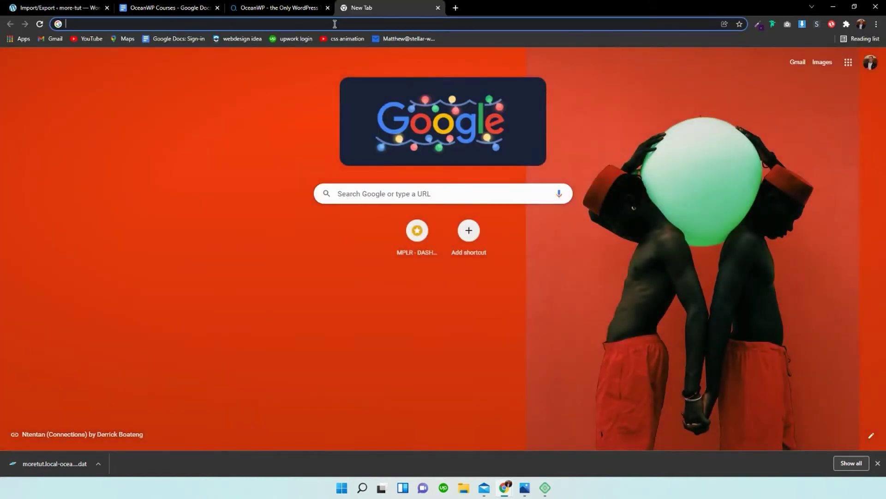
Step: Search Google for 'ocean wp child theme'
text(ocean )
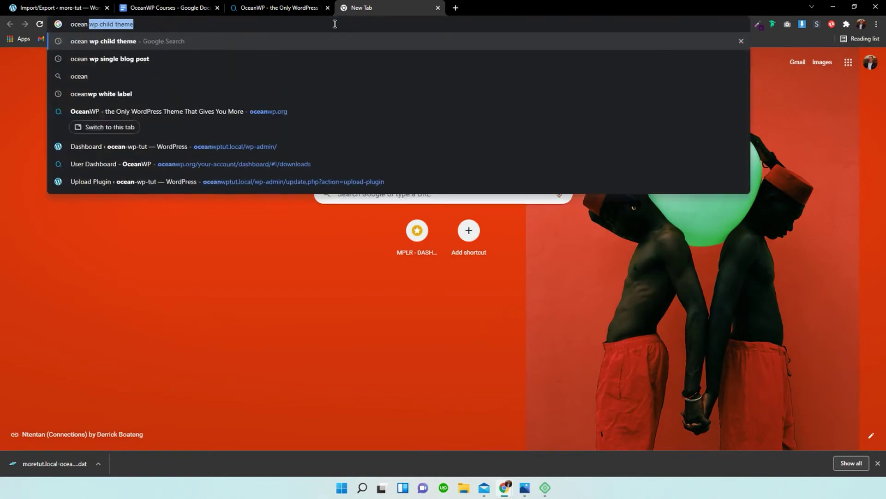
text(wp child theme)
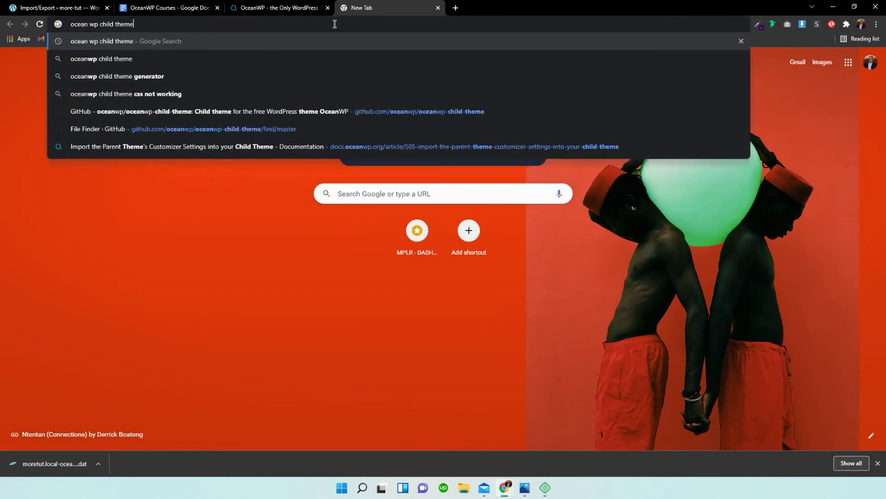
key(Return)
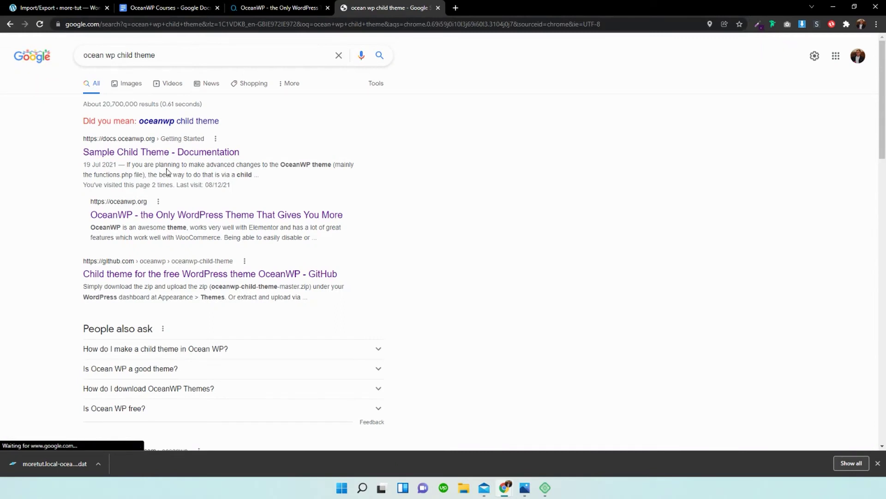
Step: Save the oceanwp-child-theme GitHub repository to Downloads as a ZIP using Code > Download ZIP
click(163, 159)
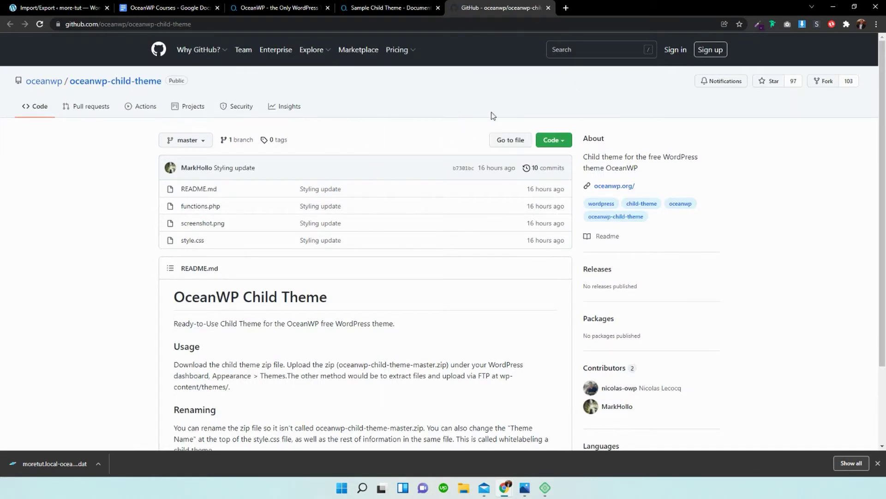
click(554, 140)
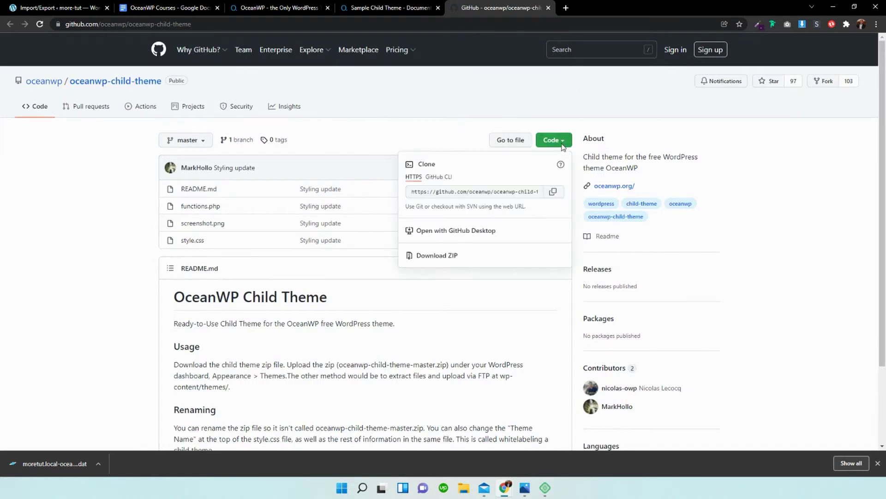
click(445, 257)
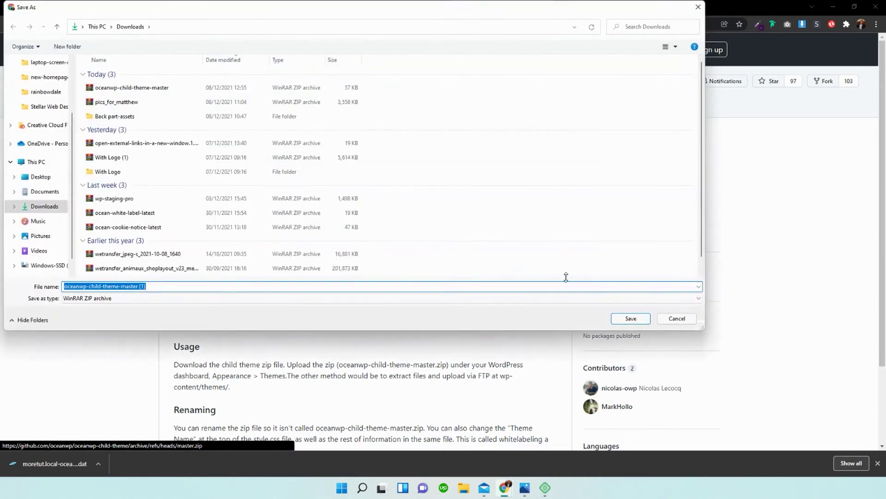
click(631, 318)
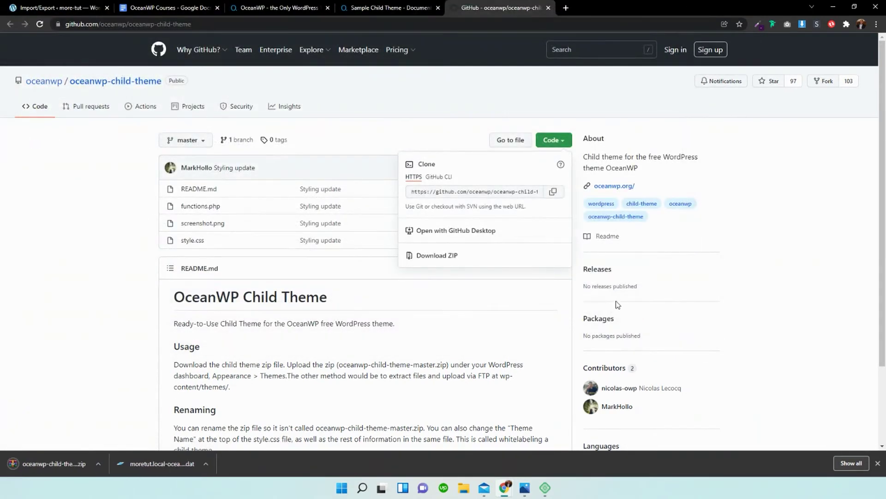
click(53, 8)
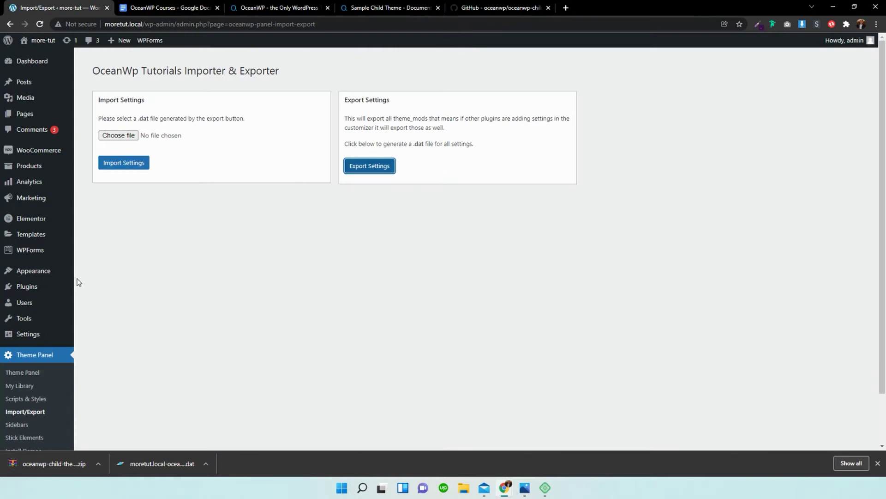
Step: Upload the child theme ZIP under Themes > Add New > Upload Theme, install it and activate it
click(97, 276)
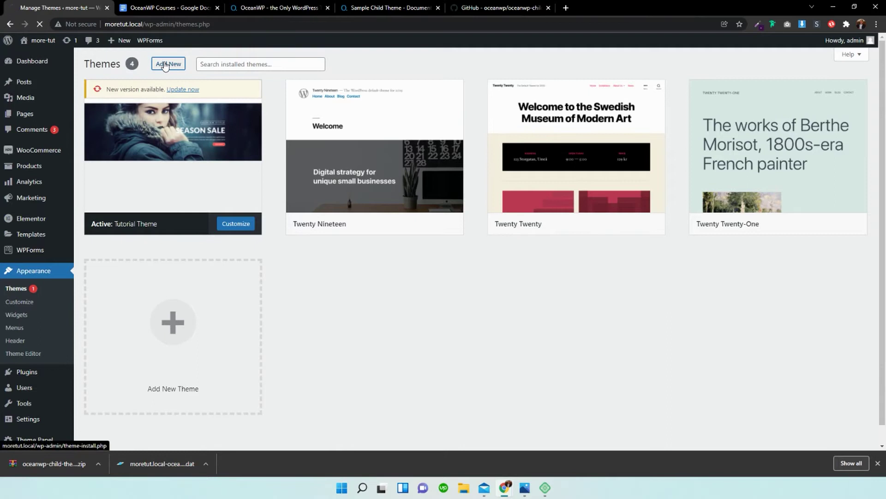
click(165, 65)
click(167, 65)
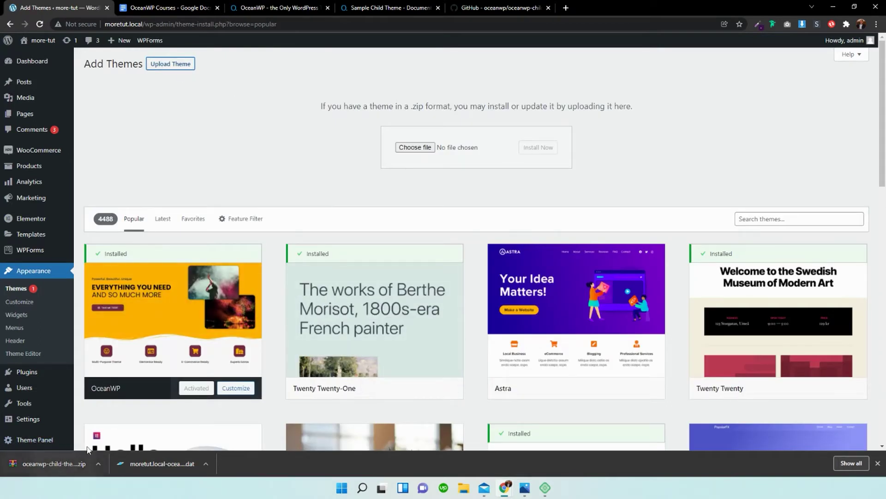
drag(88, 450, 480, 150)
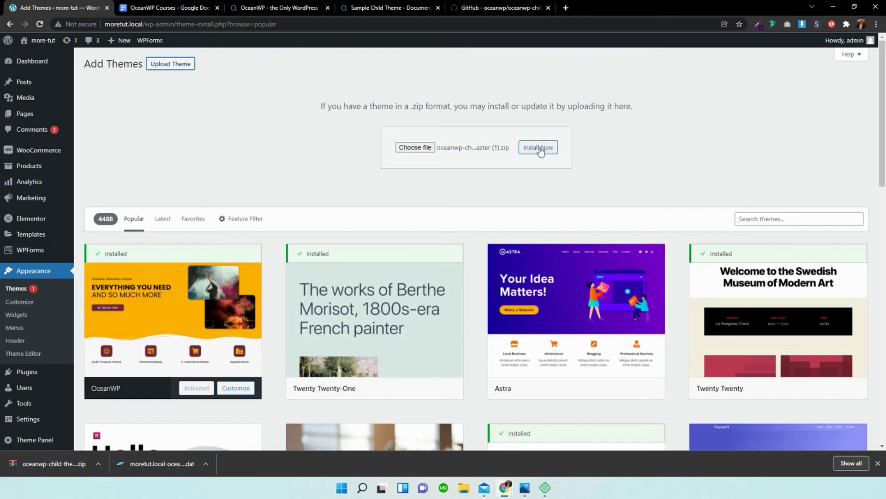
click(540, 148)
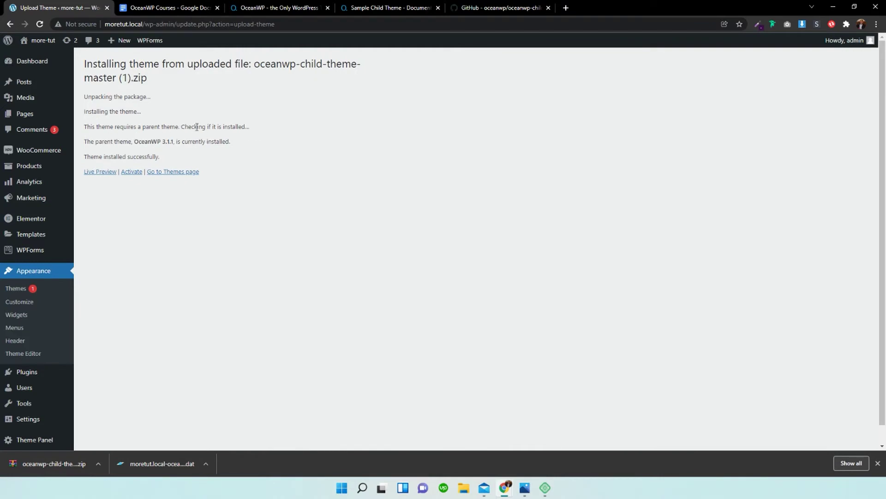
click(135, 174)
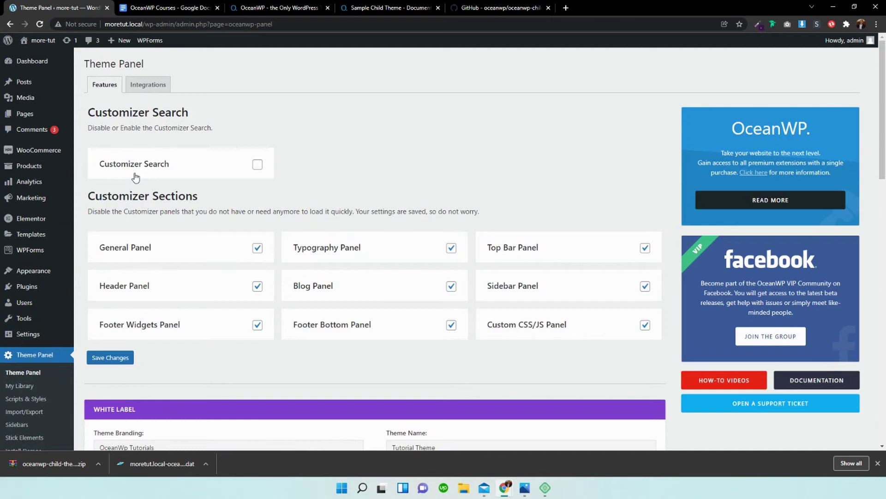
Step: Scroll through the Theme Panel's Features tab shown after the child theme activation
scroll(330, 165, down, 3)
scroll(372, 132, up, 3)
mouse_move(15, 275)
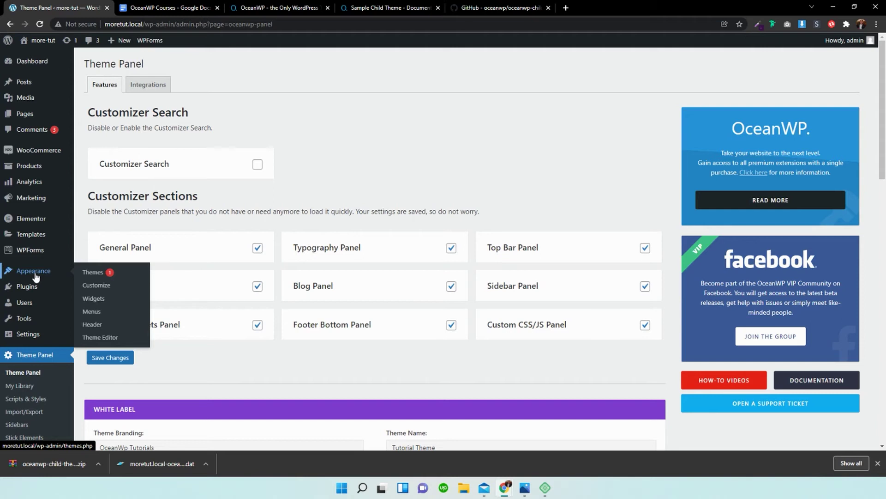
Step: Check that OceanWP Child Theme is active in Themes and the front end still displays correctly
click(91, 272)
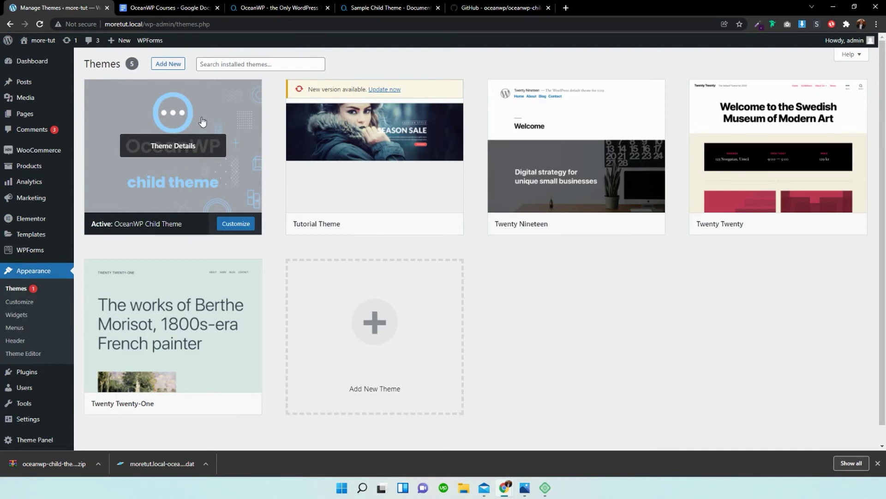
click(51, 42)
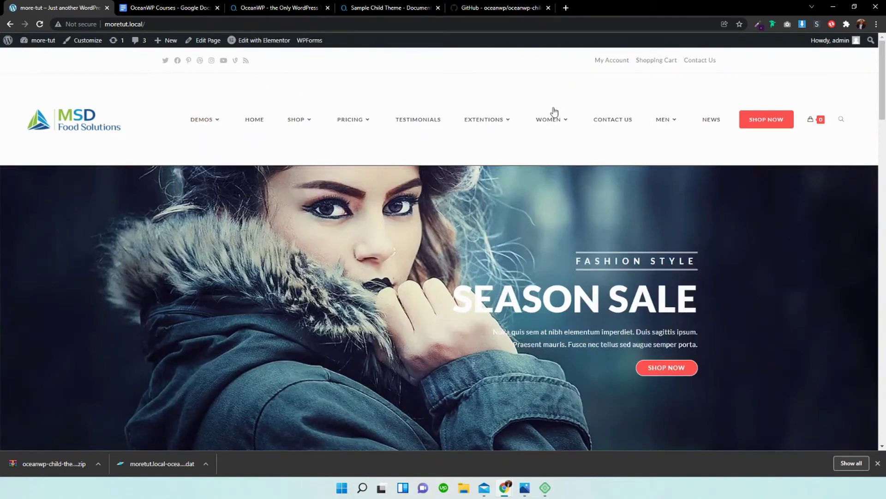
scroll(500, 125, down, 3)
scroll(500, 125, up, 3)
click(10, 24)
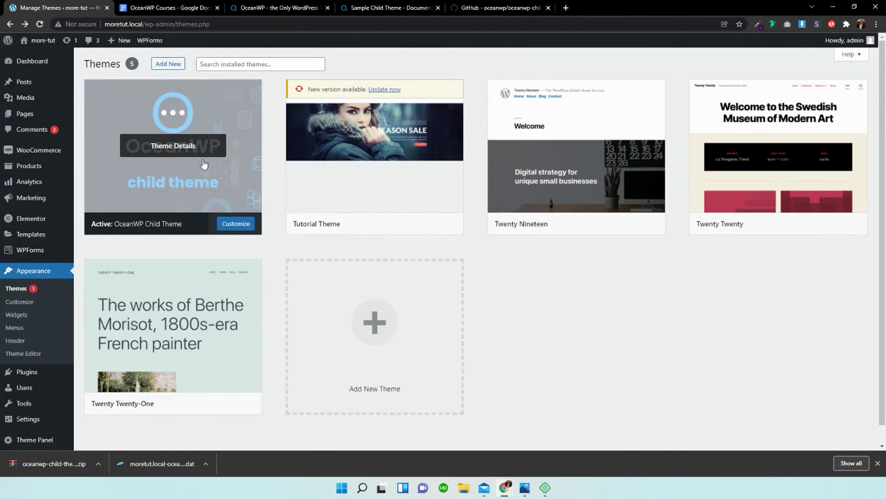
scroll(39, 418, down, 1)
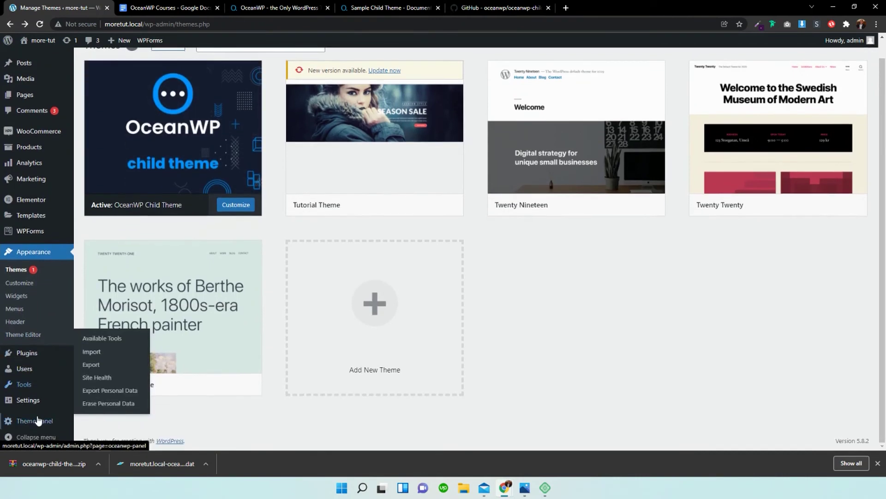
Step: On the Theme Panel Import/Export page, attach the exported .dat file and import the settings
mouse_move(38, 420)
click(104, 338)
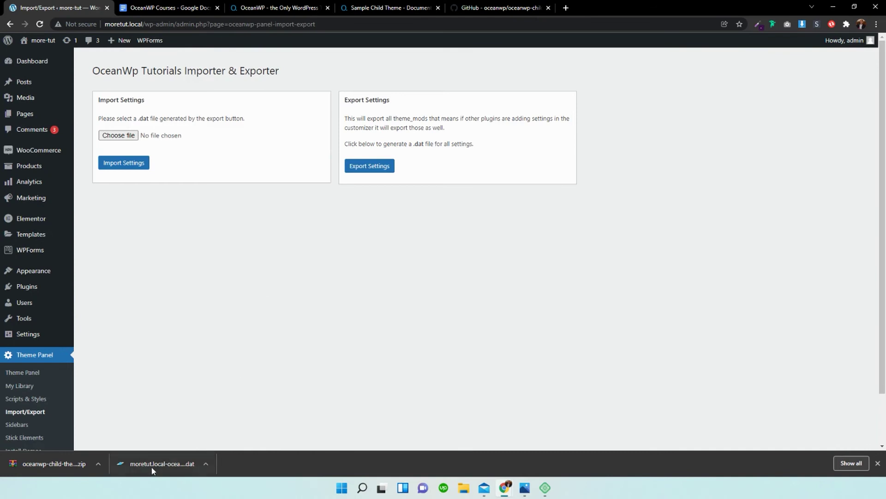
drag(165, 468, 131, 139)
click(138, 165)
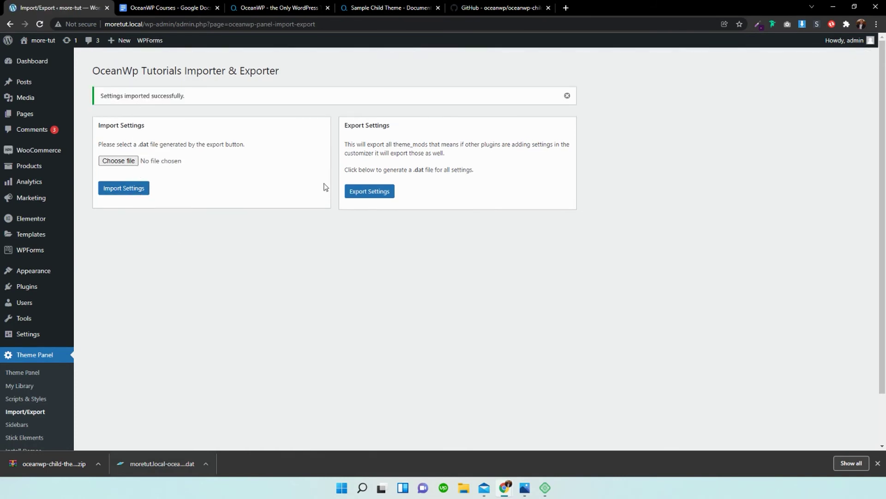
Step: Visit the live home page and scroll past its header, Season Sale banner and Best Selling products
mouse_move(39, 44)
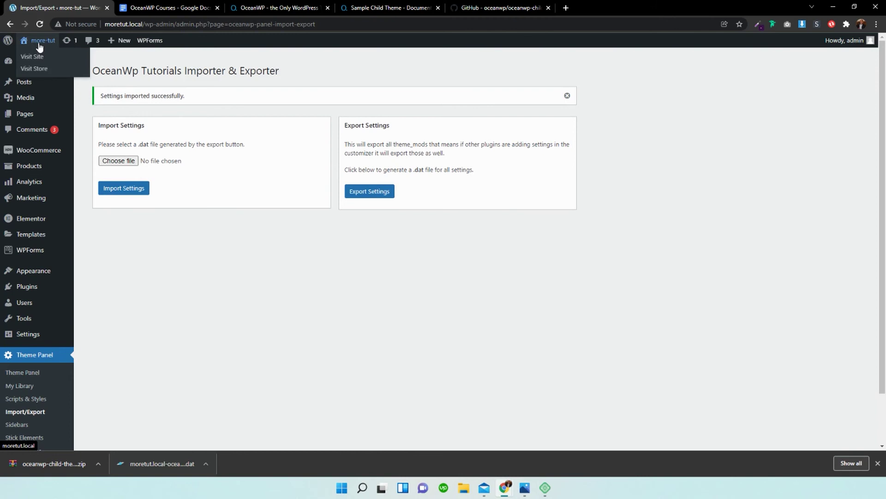
click(39, 46)
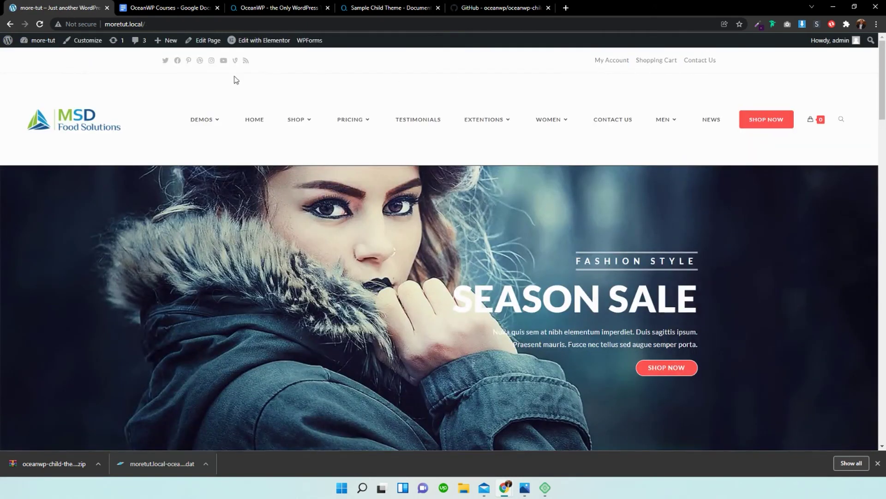
scroll(572, 139, down, 9)
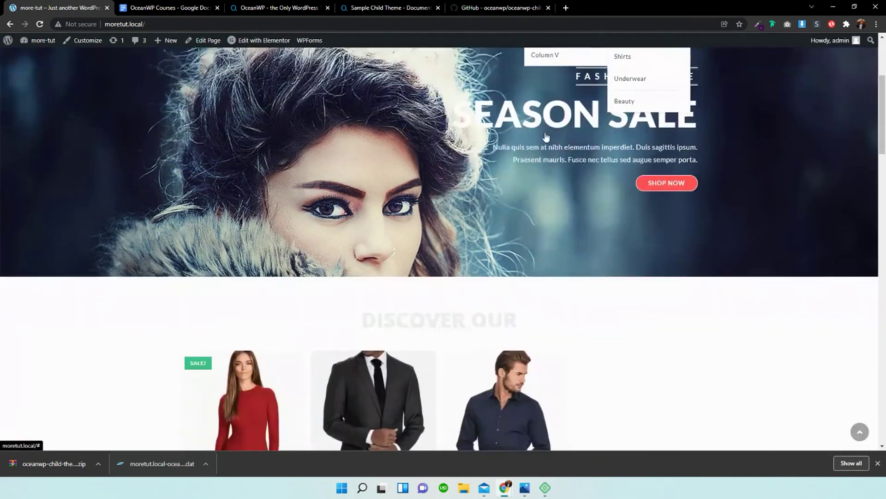
click(878, 463)
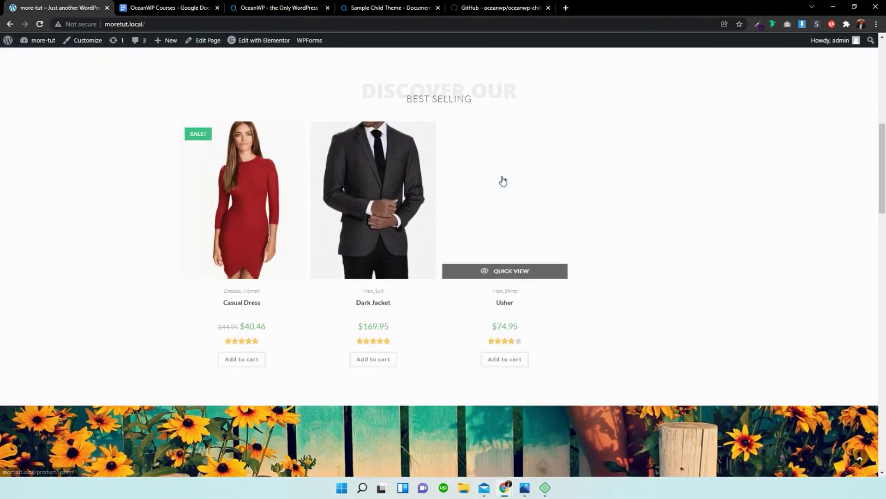
scroll(502, 180, up, 7)
scroll(503, 180, up, 2)
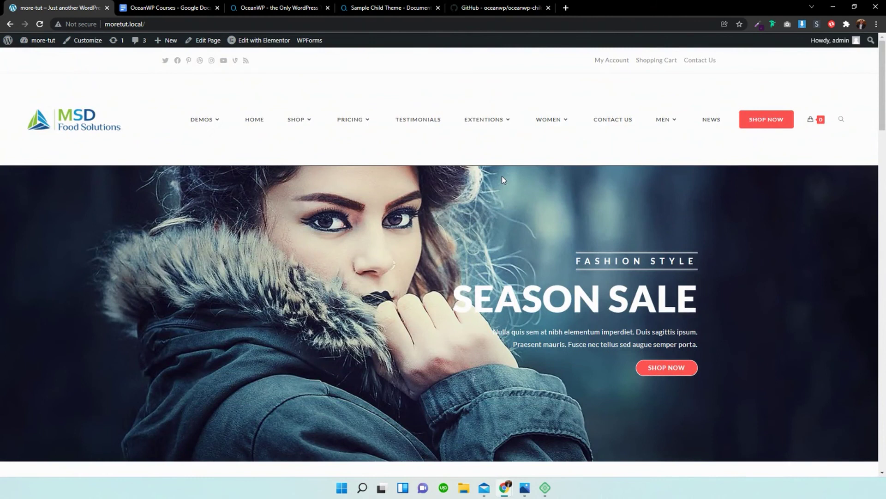